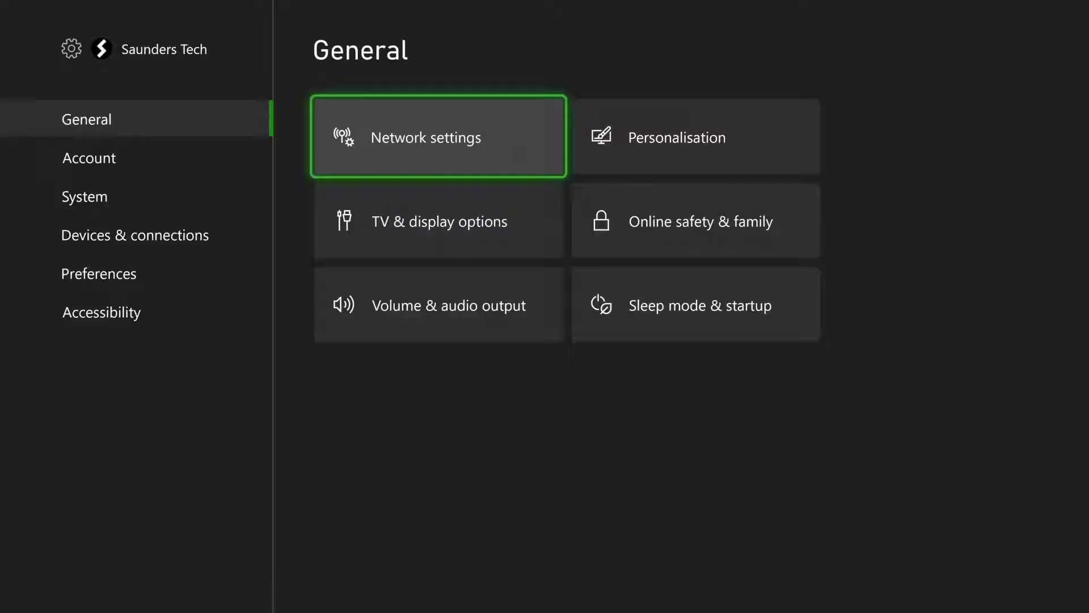
# Go through Network settings > Advanced settings to the Alternative wireless MAC address page
pyautogui.press('Return')
pyautogui.press('Down')
pyautogui.press('Down')
pyautogui.press('Down')
pyautogui.press('Right')
pyautogui.press('Down')
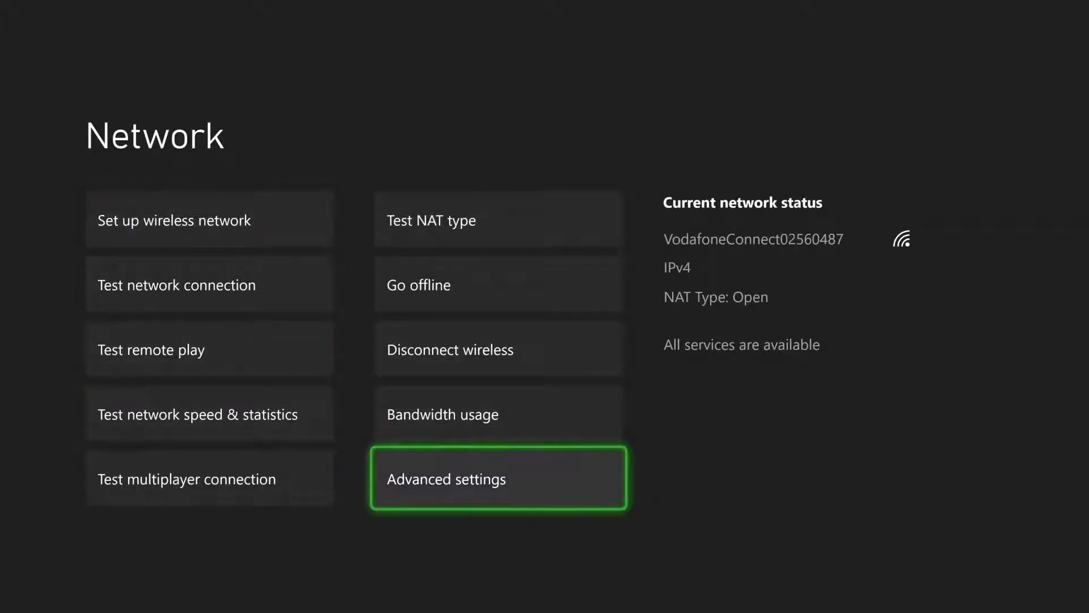
pyautogui.press('Return')
pyautogui.press('Down')
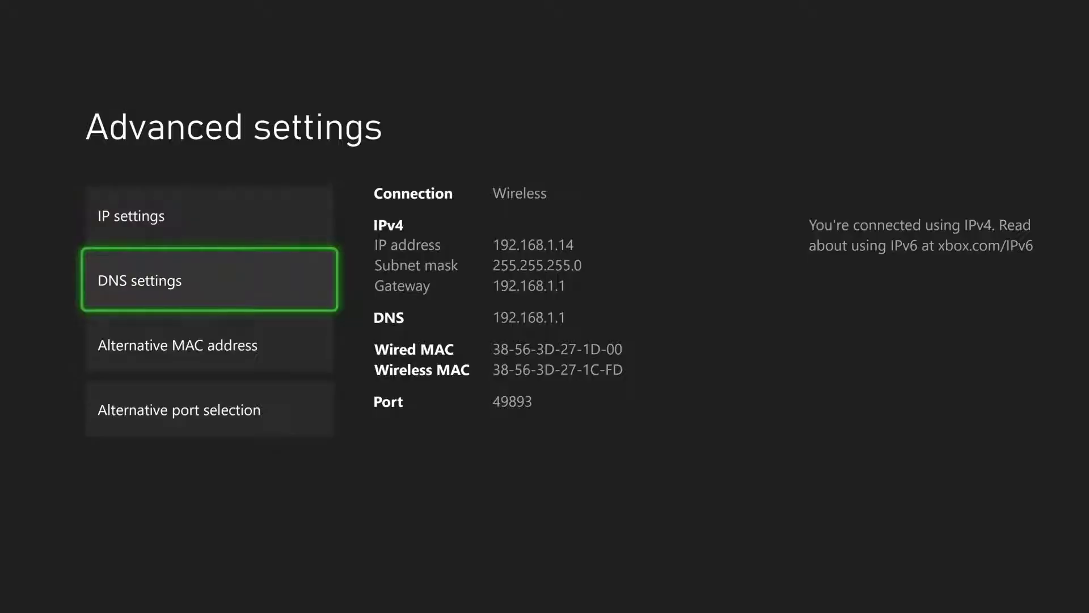
pyautogui.press('Down')
pyautogui.press('Return')
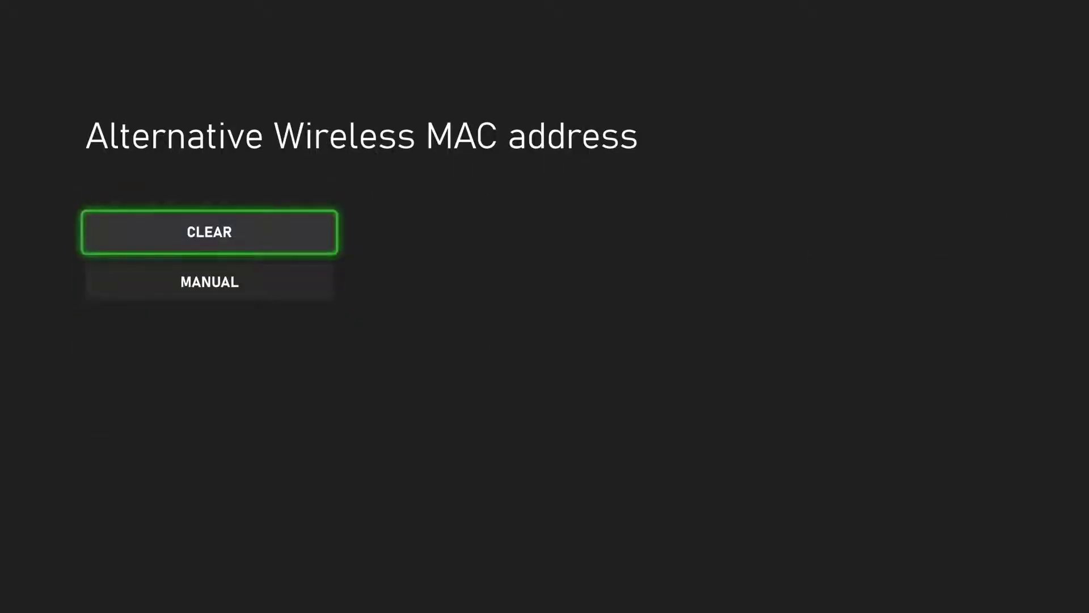
# Back out to General, then return to the Alternative wireless MAC address page via Advanced settings
pyautogui.press('Escape')
pyautogui.press('Escape')
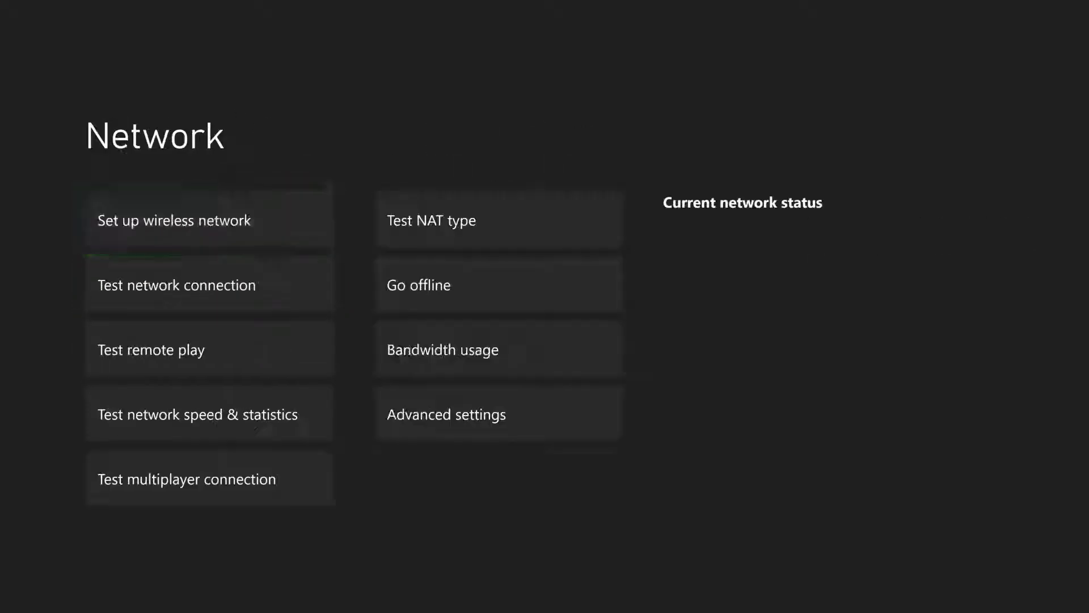
pyautogui.press('Escape')
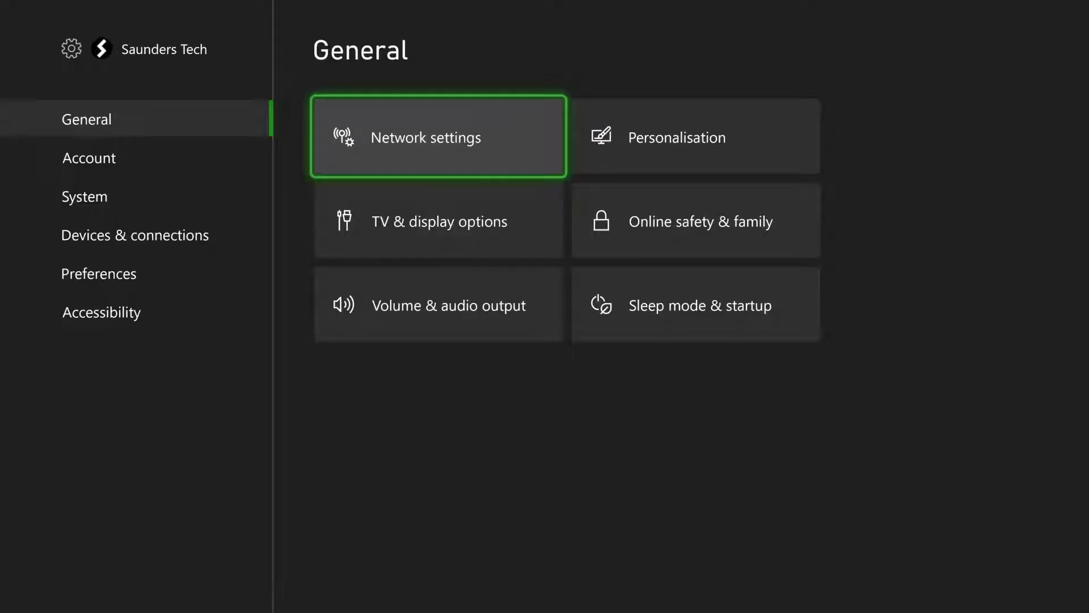
pyautogui.press('Left')
pyautogui.press('Right')
pyautogui.press('Return')
pyautogui.press('Down')
pyautogui.press('Down')
pyautogui.press('Down')
pyautogui.press('Right')
pyautogui.press('Down')
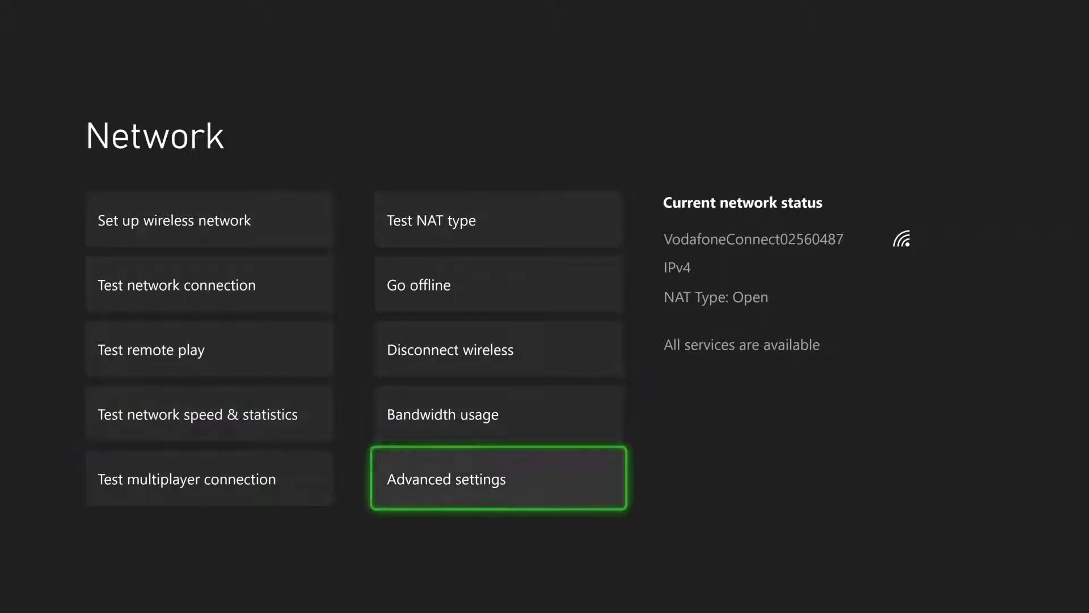
pyautogui.press('Return')
pyautogui.press('Down')
pyautogui.press('Down')
pyautogui.press('Return')
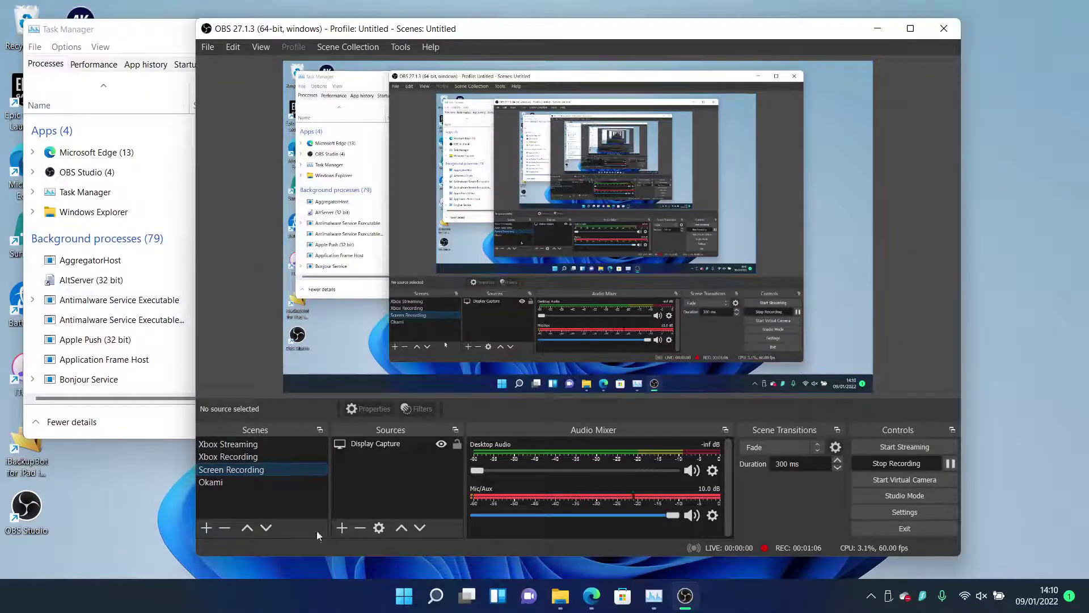
# Minimise the OBS window and open the Windows taskbar search panel
pyautogui.click(869, 32)
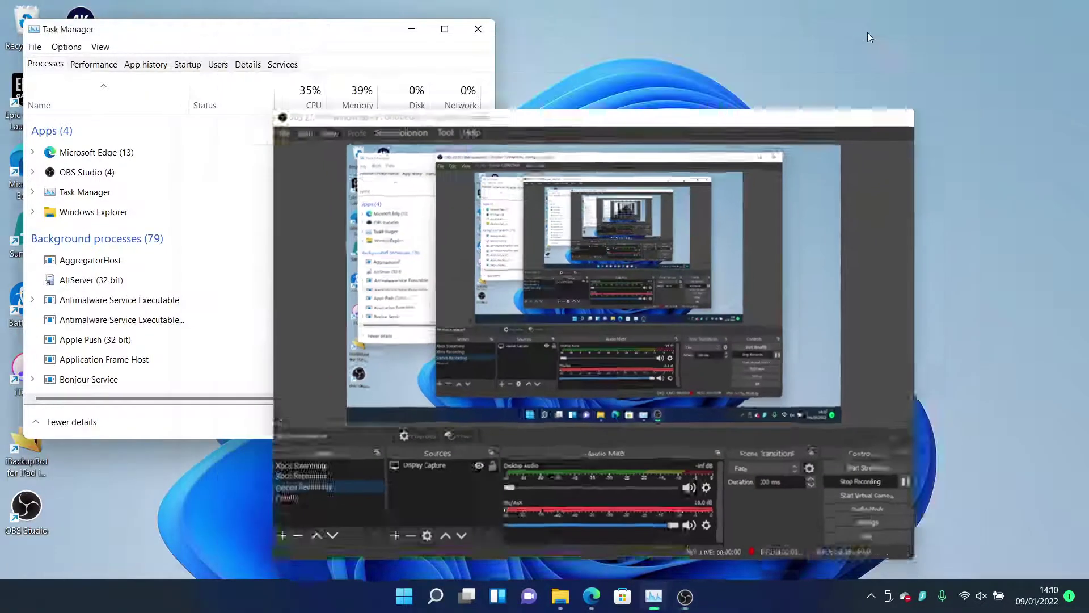
pyautogui.click(437, 596)
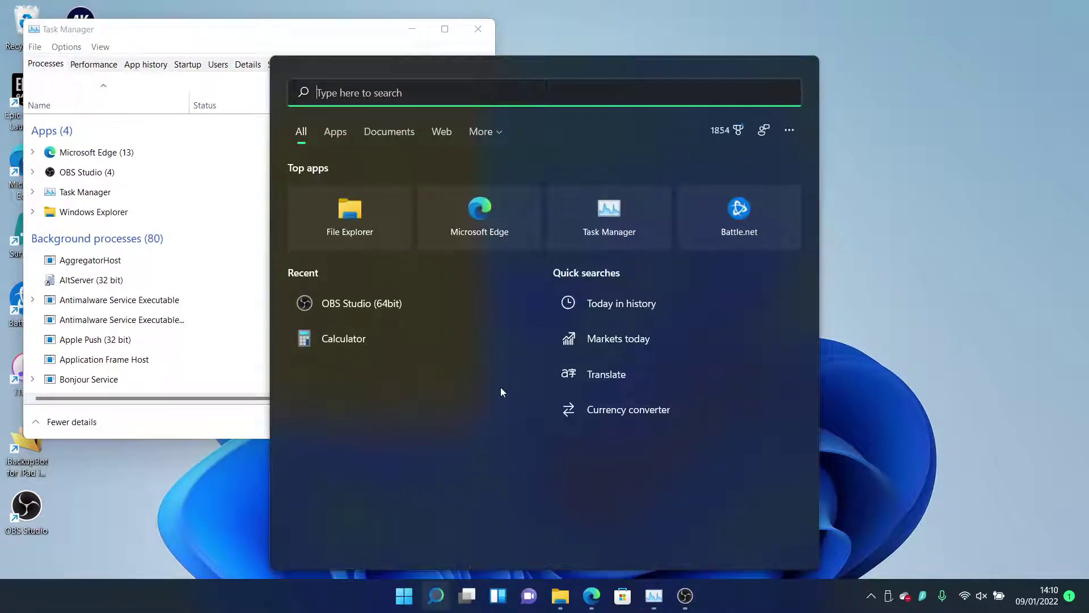
# Launch Command Prompt from a 'cmd' search and run ipconfig /all
pyautogui.write('cmd')
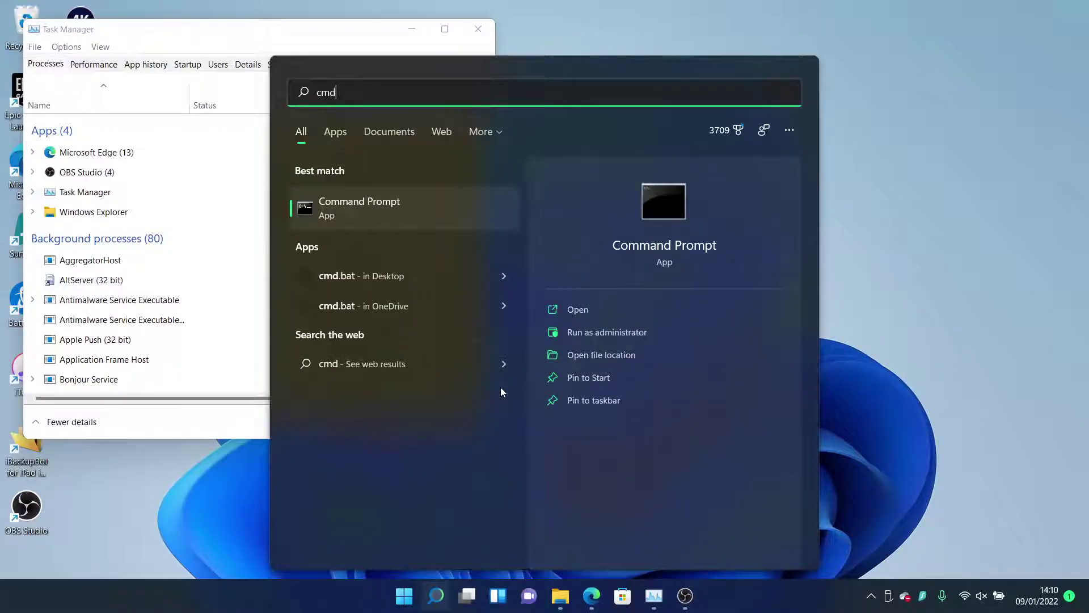
pyautogui.click(438, 215)
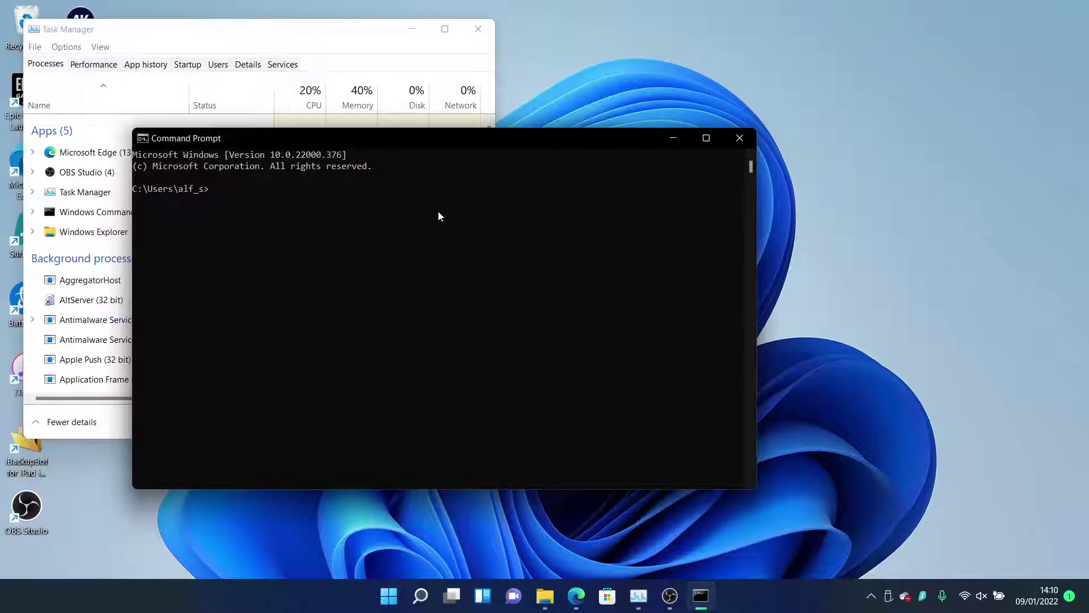
pyautogui.write('ipconfig /all')
pyautogui.press('Return')
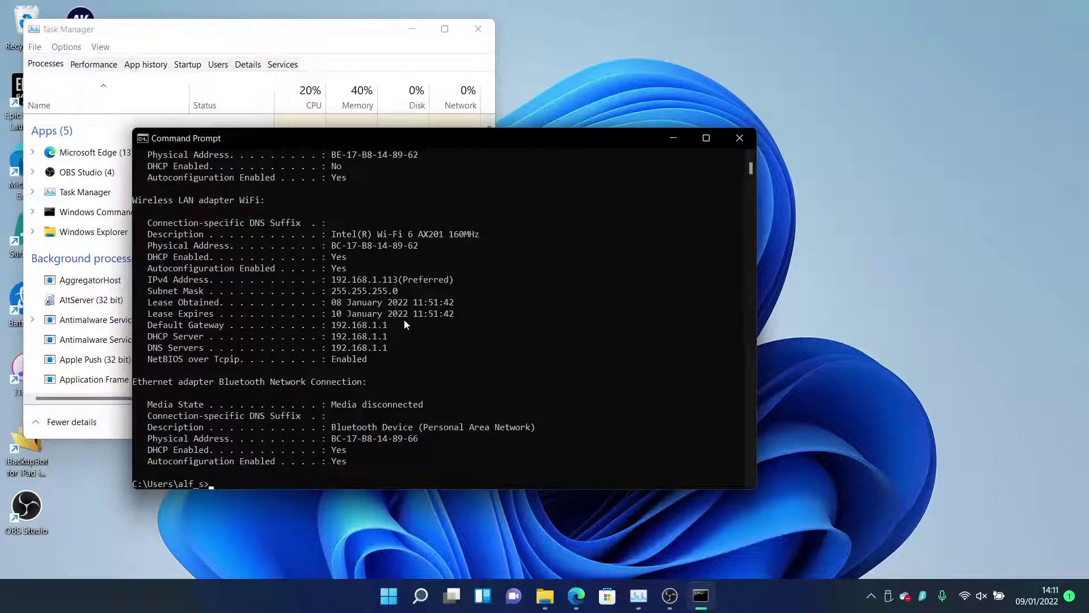
# Highlight the WiFi adapter heading, default gateway, NetBIOS row and 192.168.1.113 IPv4 address in turn
pyautogui.scroll(2, 405, 324)
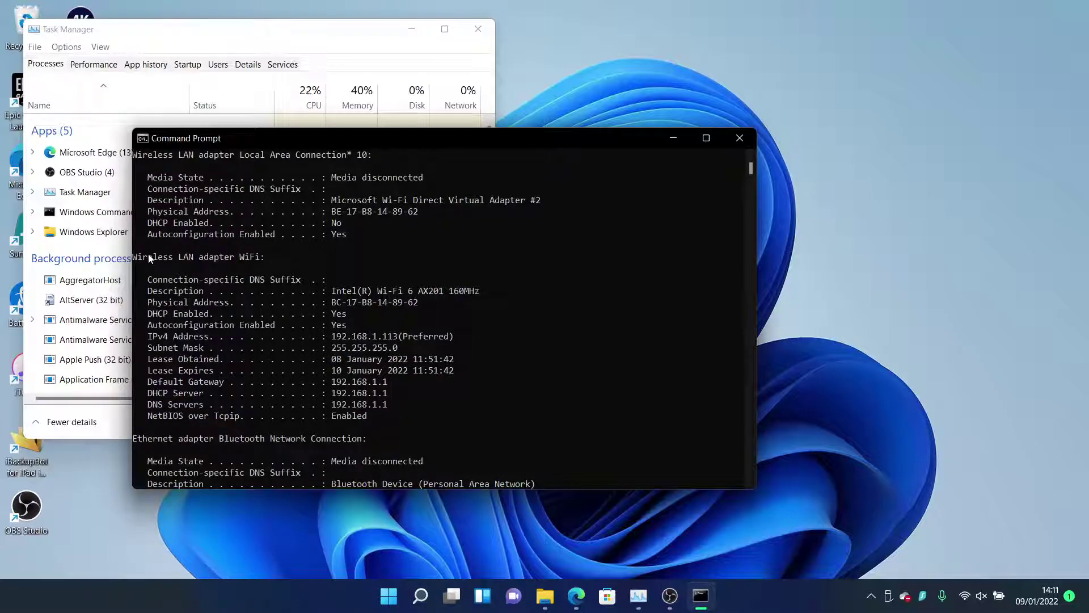
pyautogui.moveTo(149, 256); pyautogui.dragTo(243, 258)
pyautogui.click(242, 257)
pyautogui.moveTo(137, 256); pyautogui.dragTo(199, 245)
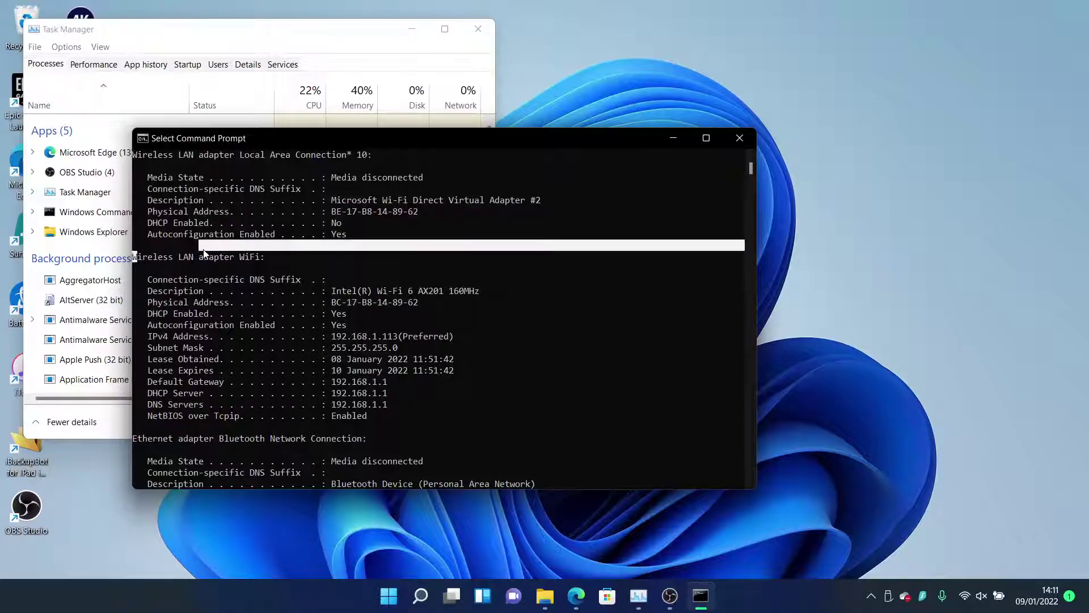
pyautogui.click(202, 250)
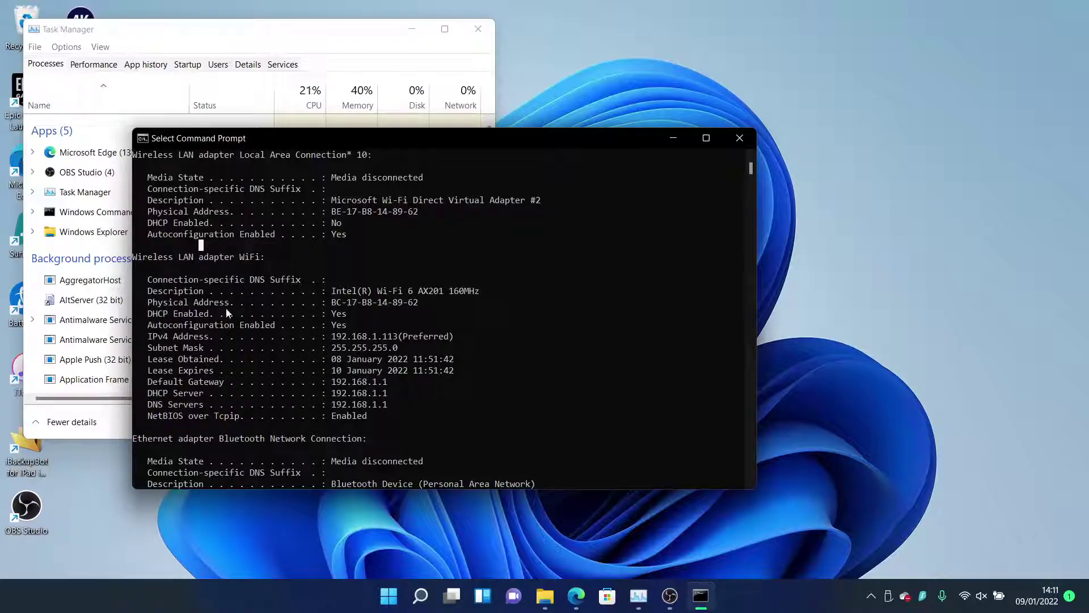
pyautogui.moveTo(142, 393); pyautogui.dragTo(364, 381)
pyautogui.click(364, 381)
pyautogui.moveTo(142, 416); pyautogui.dragTo(387, 416)
pyautogui.click(384, 416)
pyautogui.moveTo(331, 337); pyautogui.dragTo(454, 337)
pyautogui.click(452, 337)
pyautogui.moveTo(141, 262); pyautogui.dragTo(226, 258)
pyautogui.click(221, 257)
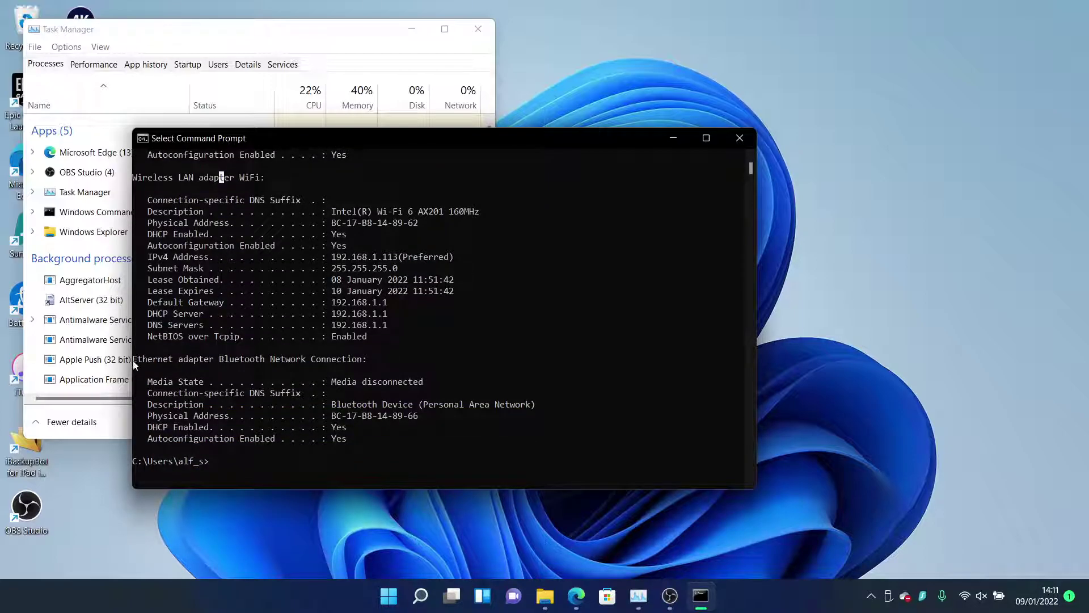
# Highlight the Bluetooth lines and the WiFi IPv4 and subnet mask, then return to the Xbox view
pyautogui.moveTo(135, 348); pyautogui.dragTo(258, 359)
pyautogui.click(160, 348)
pyautogui.click(258, 358)
pyautogui.moveTo(338, 393); pyautogui.dragTo(368, 422)
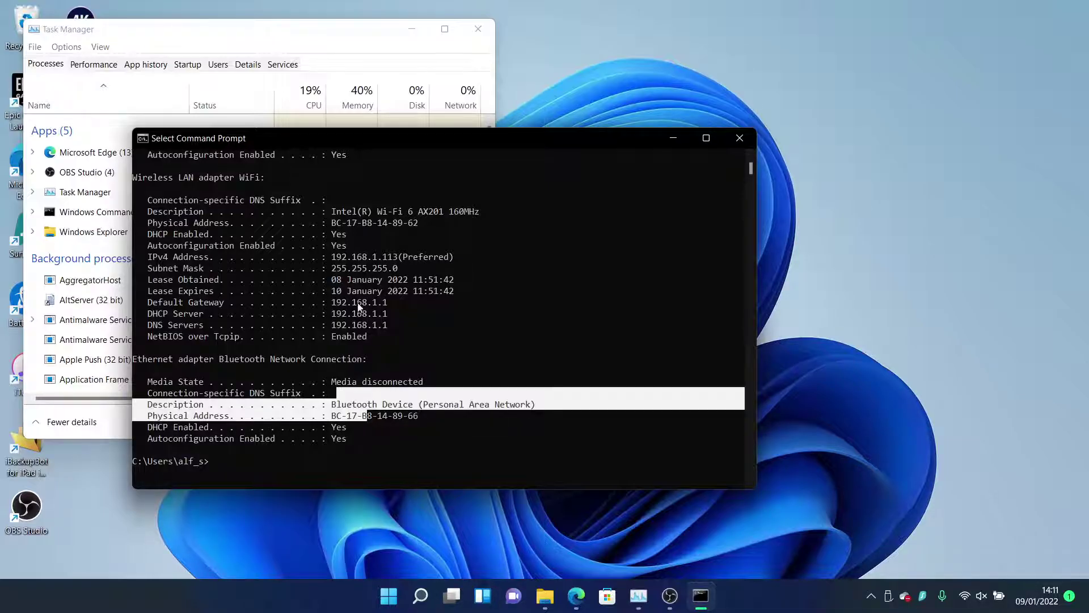
pyautogui.click(343, 267)
pyautogui.moveTo(446, 223); pyautogui.dragTo(438, 211)
pyautogui.click(446, 223)
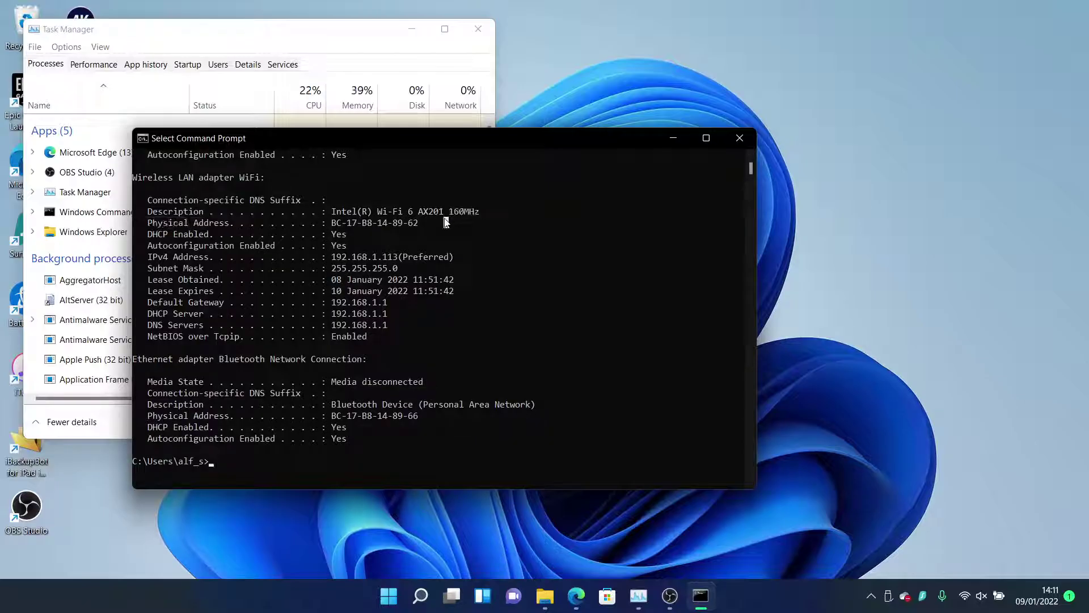
pyautogui.moveTo(332, 258); pyautogui.dragTo(439, 269)
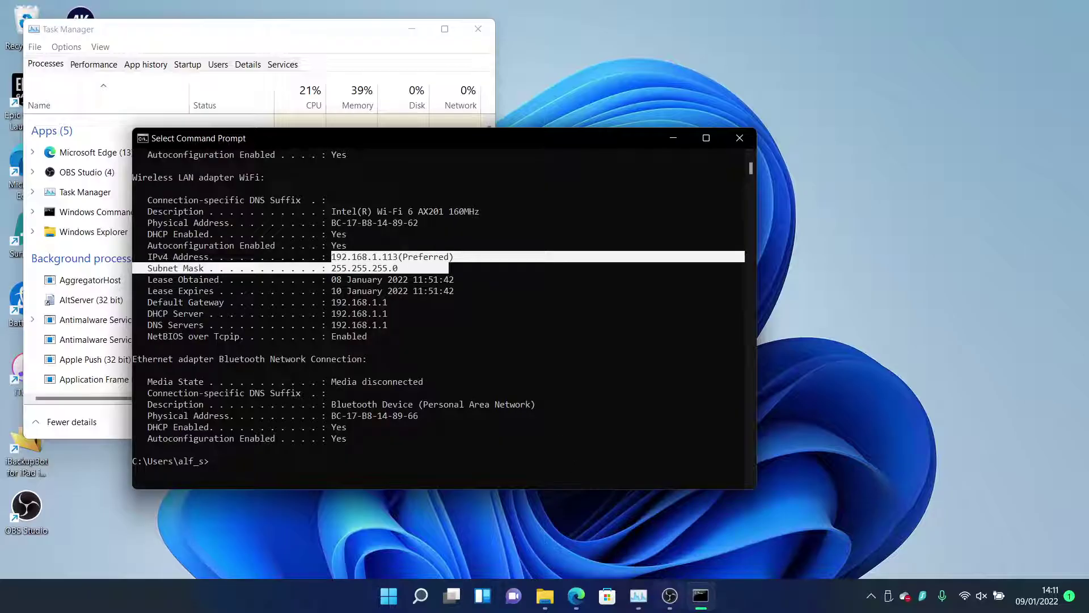
pyautogui.hotkey('alt', 'Tab')
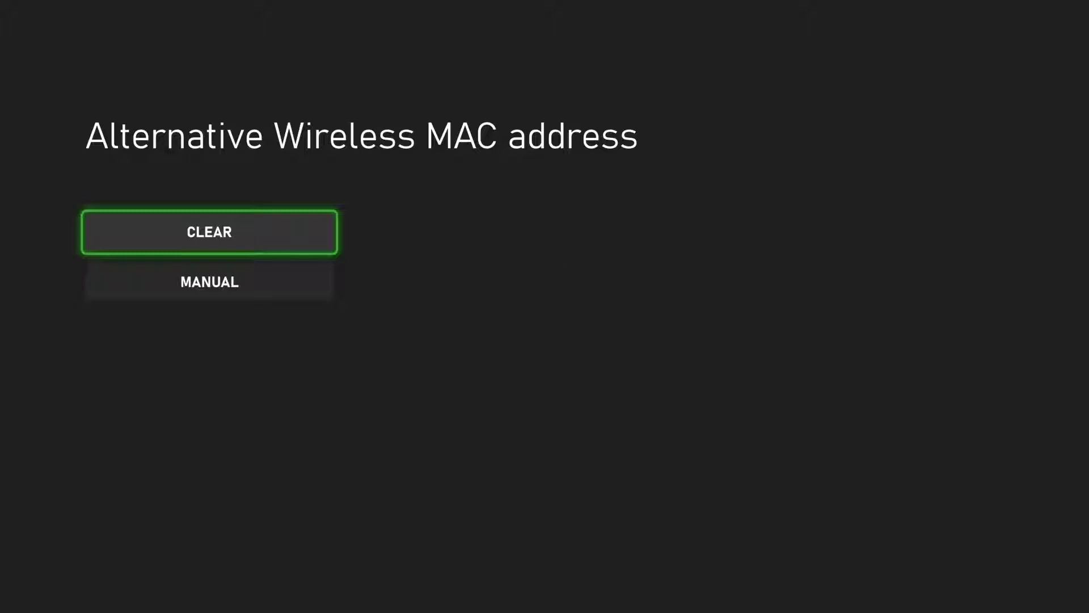
# Return to Network > Advanced settings > IP settings and choose Manual IPv4 entry
pyautogui.press('Escape')
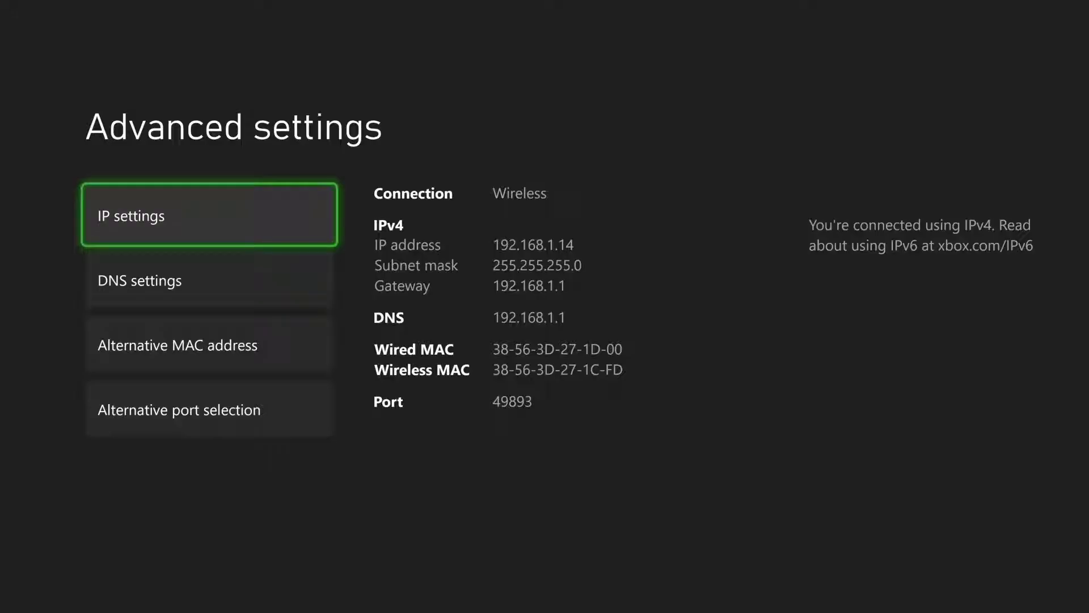
pyautogui.press('Escape')
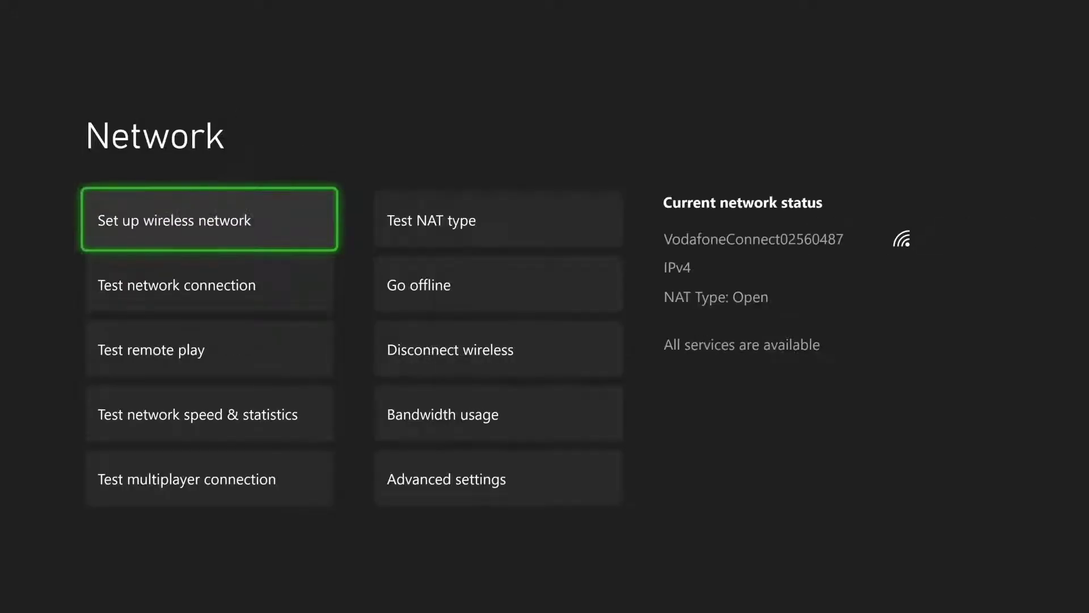
pyautogui.press('Right')
pyautogui.press('Down')
pyautogui.press('Down')
pyautogui.press('Down')
pyautogui.press('Down')
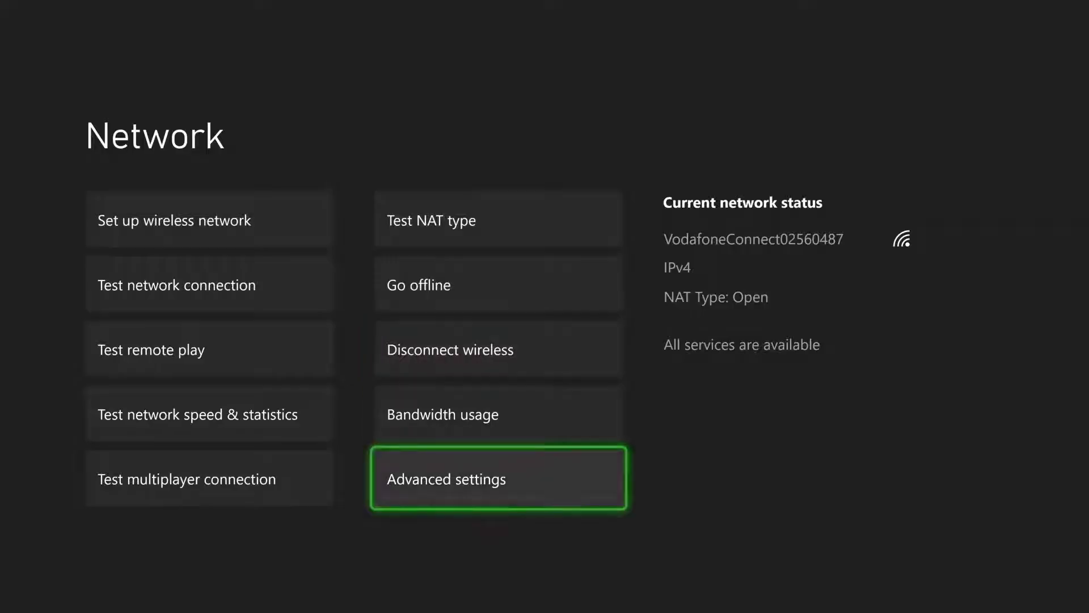
pyautogui.press('Return')
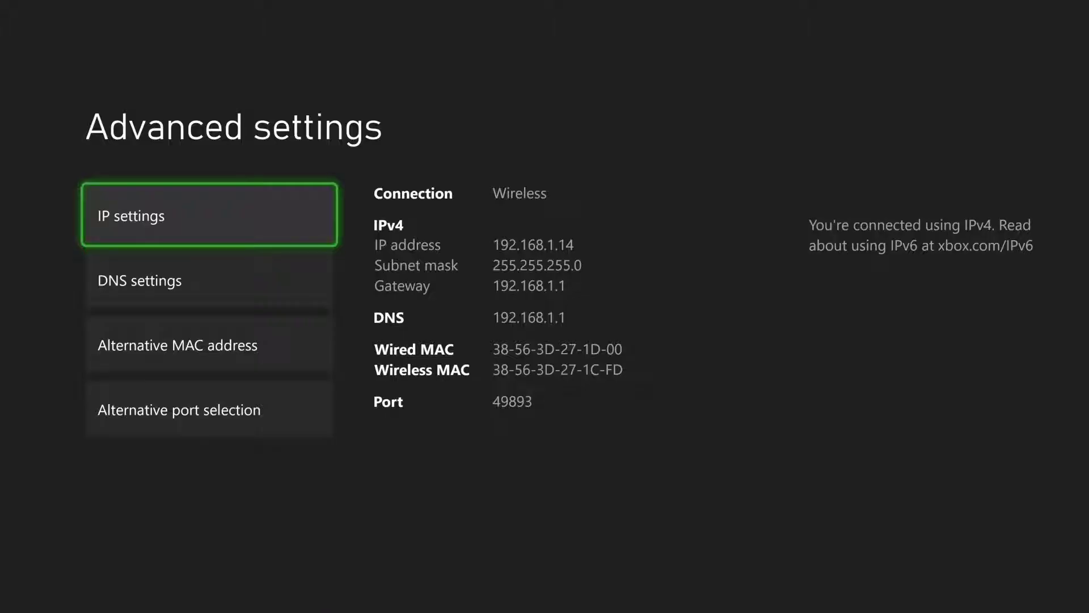
pyautogui.press('Return')
pyautogui.press('Down')
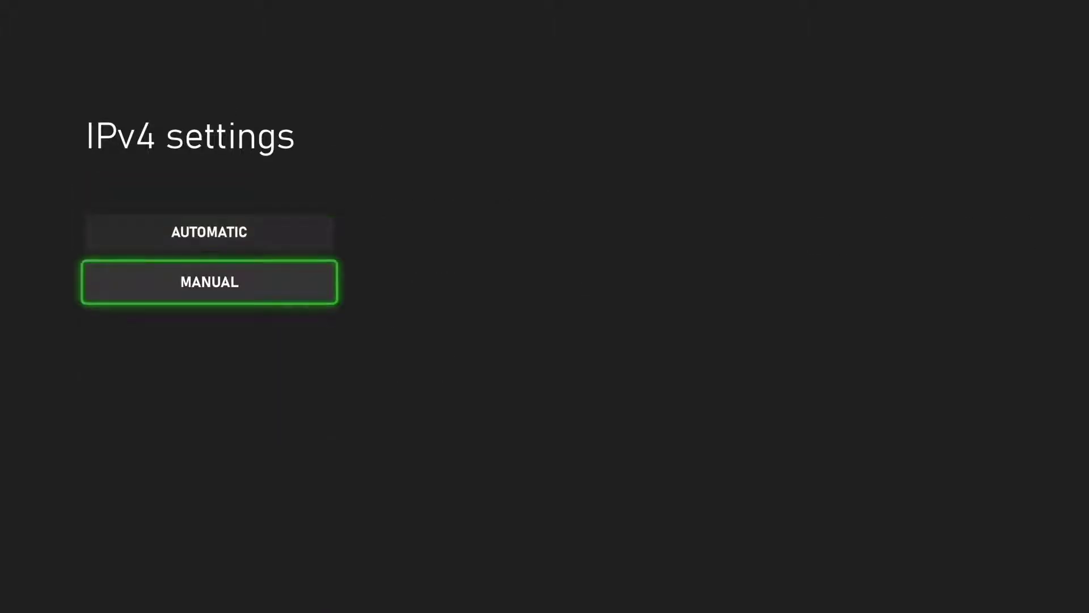
pyautogui.press('Return')
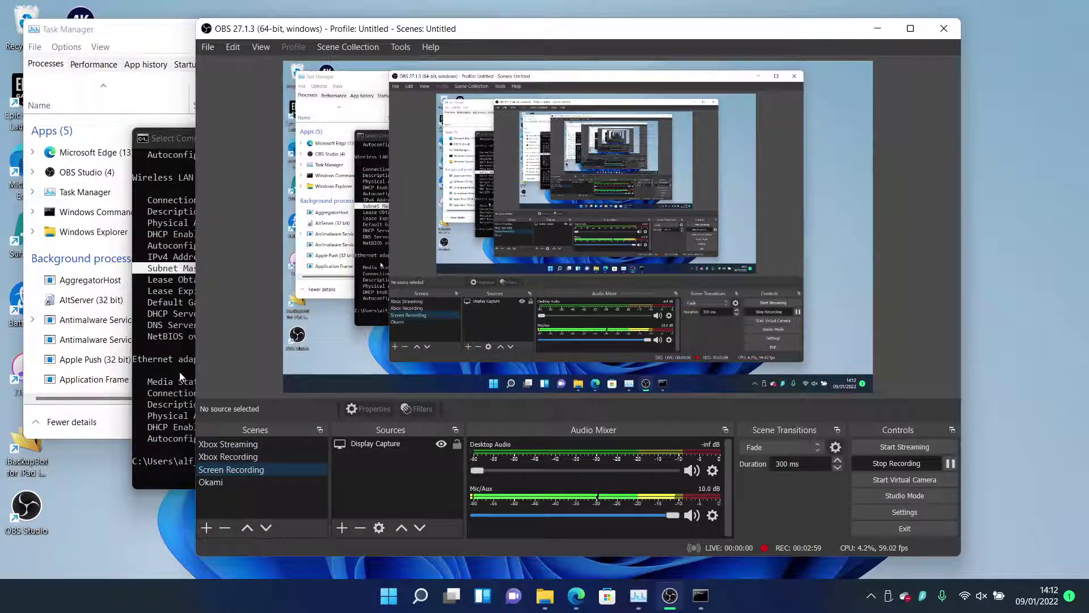
# Select the PC's IPv4 address 192.168.1.113 in Command Prompt, then bring OBS forward
pyautogui.click(179, 372)
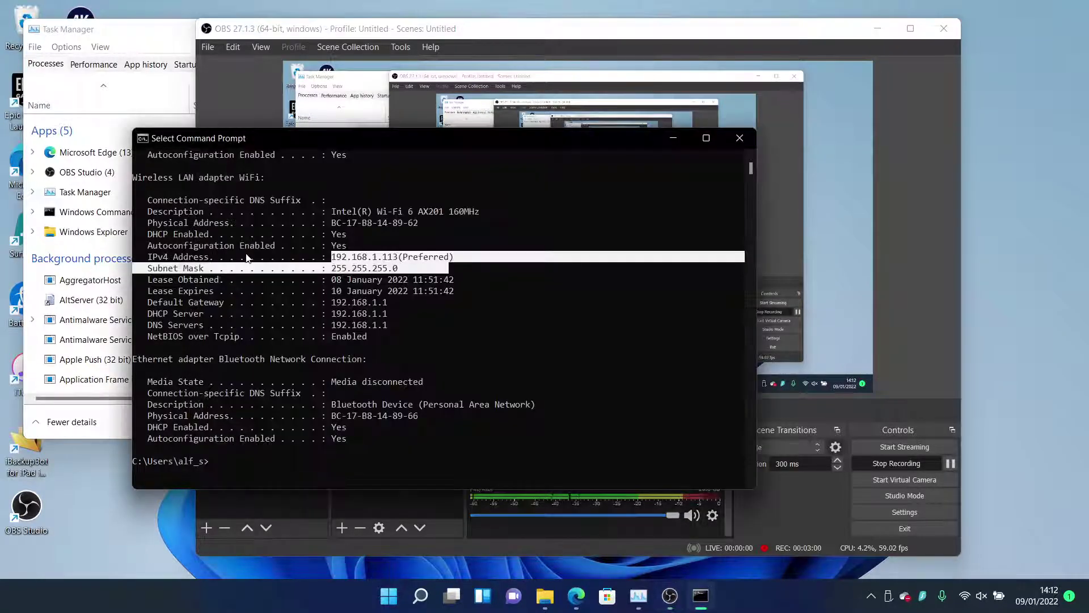
pyautogui.click(175, 258)
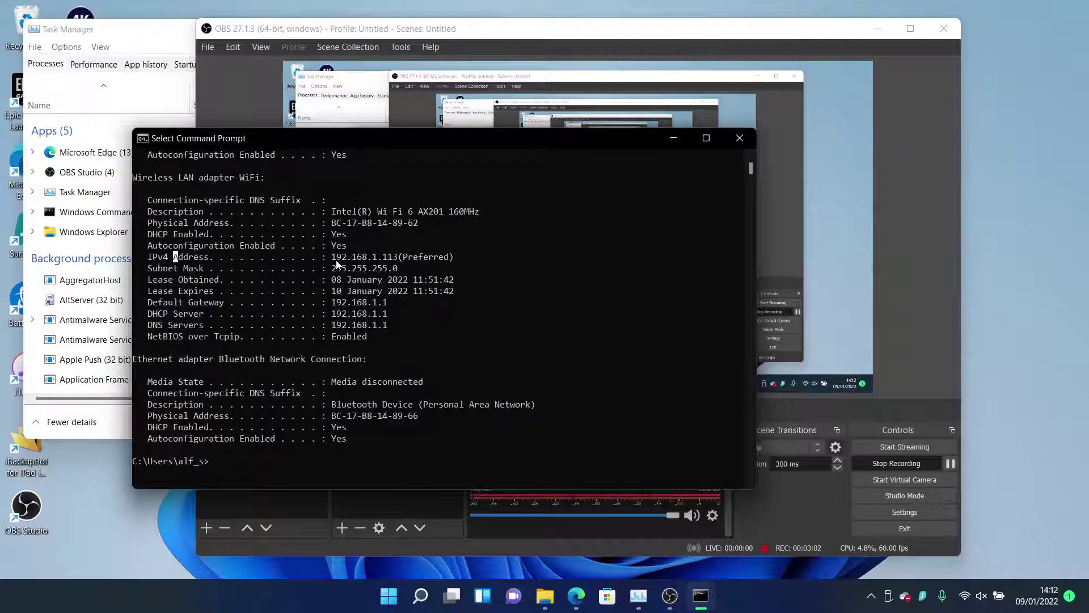
pyautogui.moveTo(332, 258); pyautogui.dragTo(395, 262)
pyautogui.click(395, 260)
pyautogui.moveTo(334, 259); pyautogui.dragTo(396, 260)
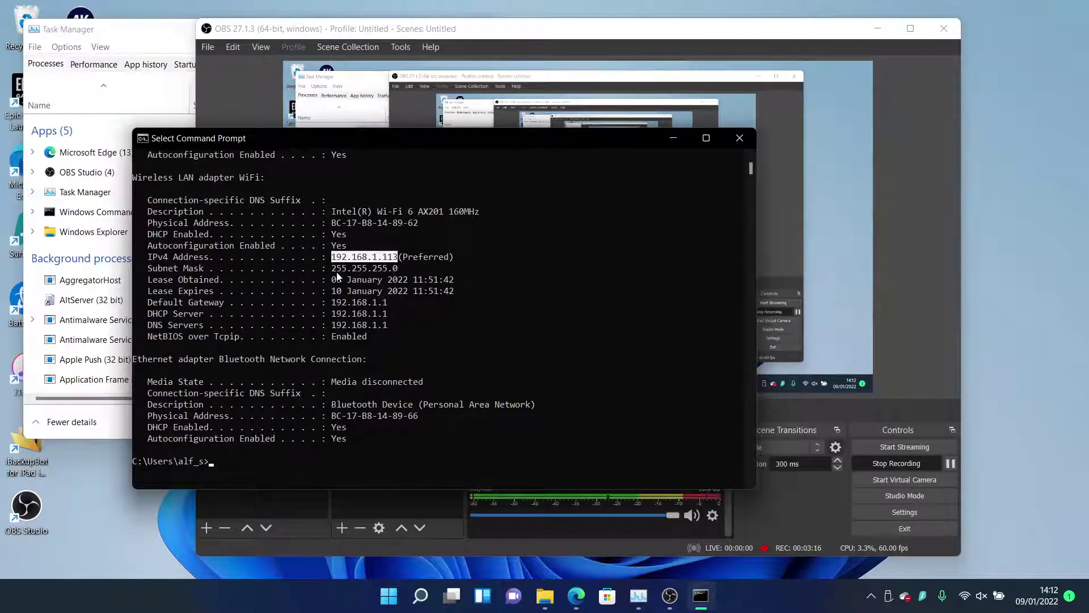
pyautogui.click(810, 303)
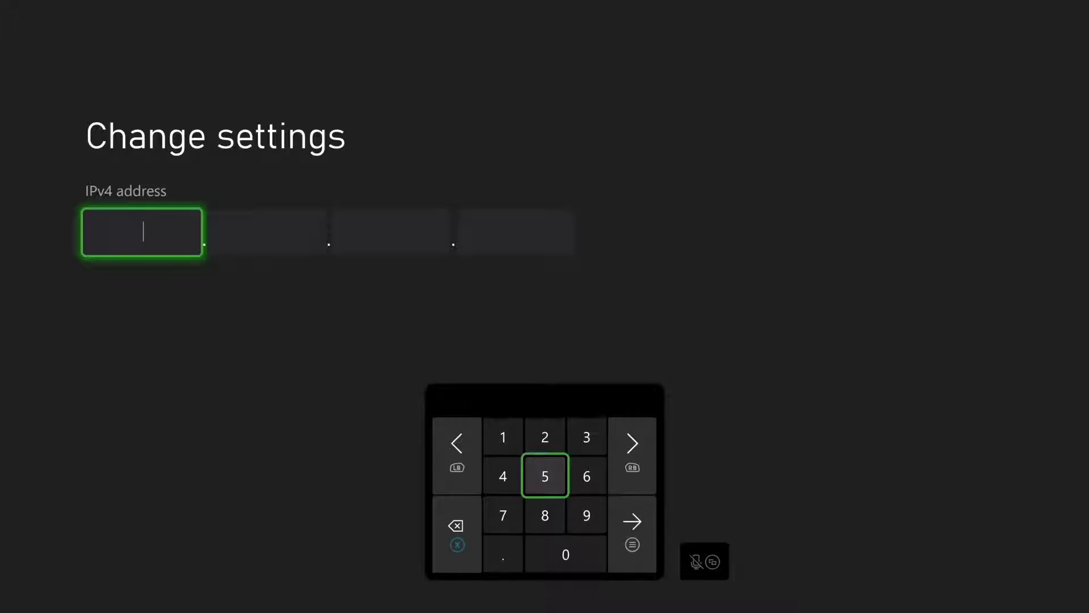
# Cancel manual IPv4 entry, open manual DNS entry, and back out to Advanced settings unsaved
pyautogui.press('Escape')
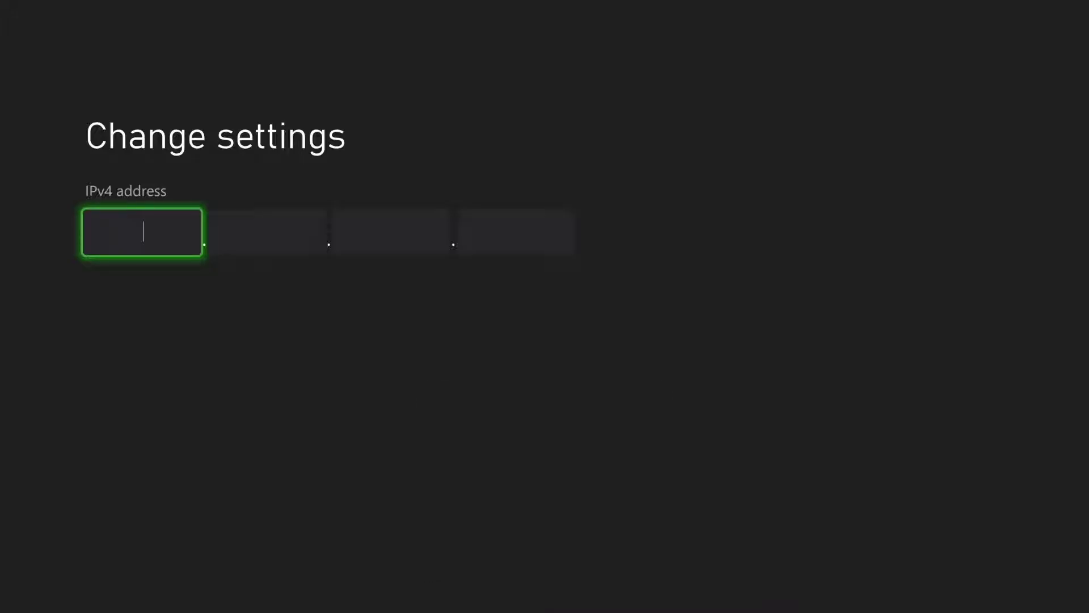
pyautogui.press('Escape')
pyautogui.press('Escape')
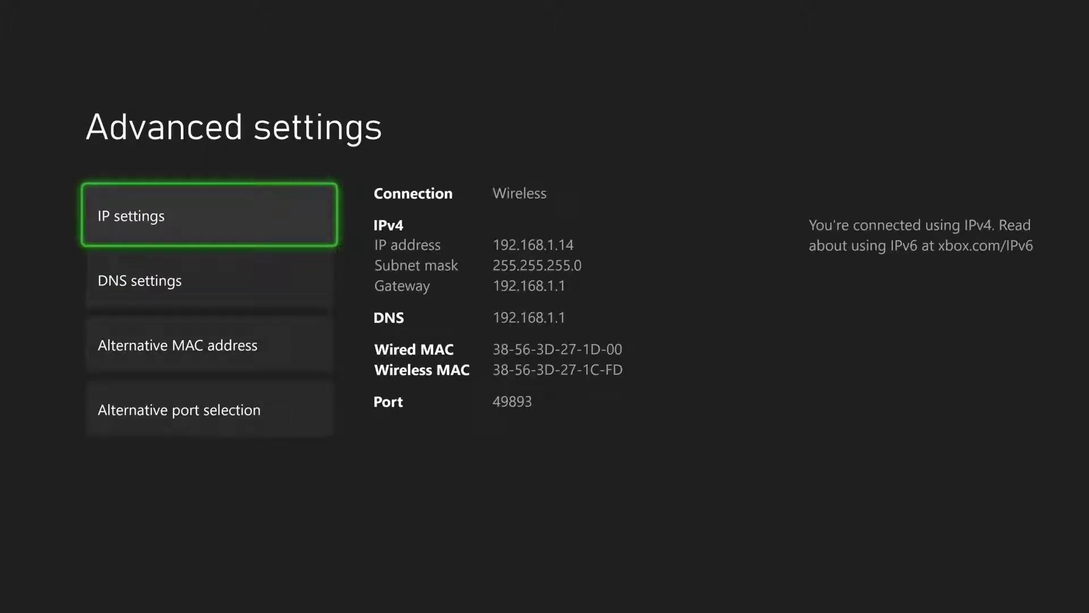
pyautogui.press('Down')
pyautogui.press('Return')
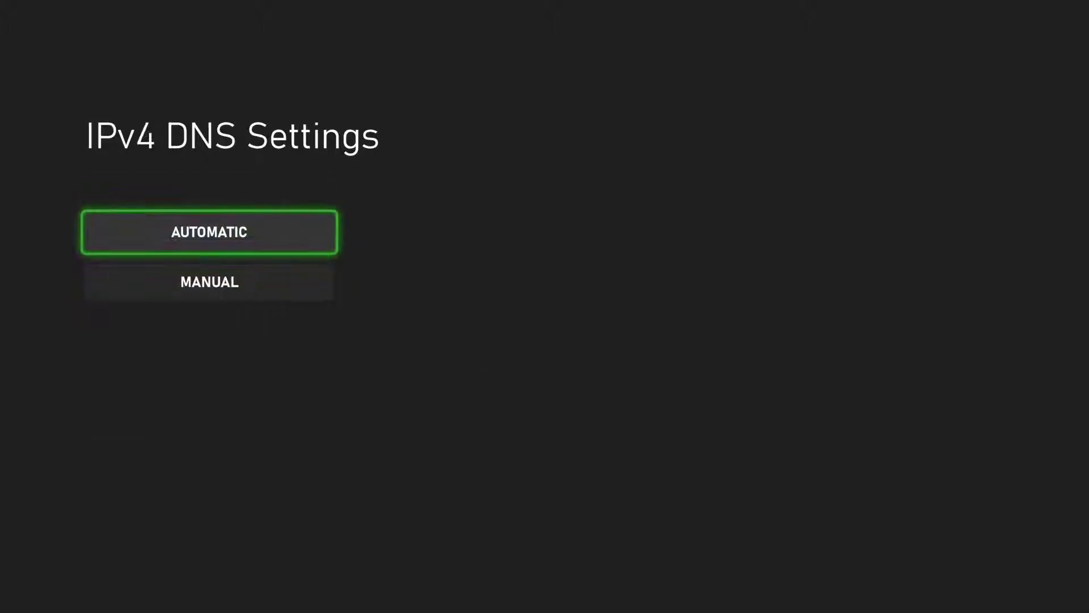
pyautogui.press('Down')
pyautogui.press('Return')
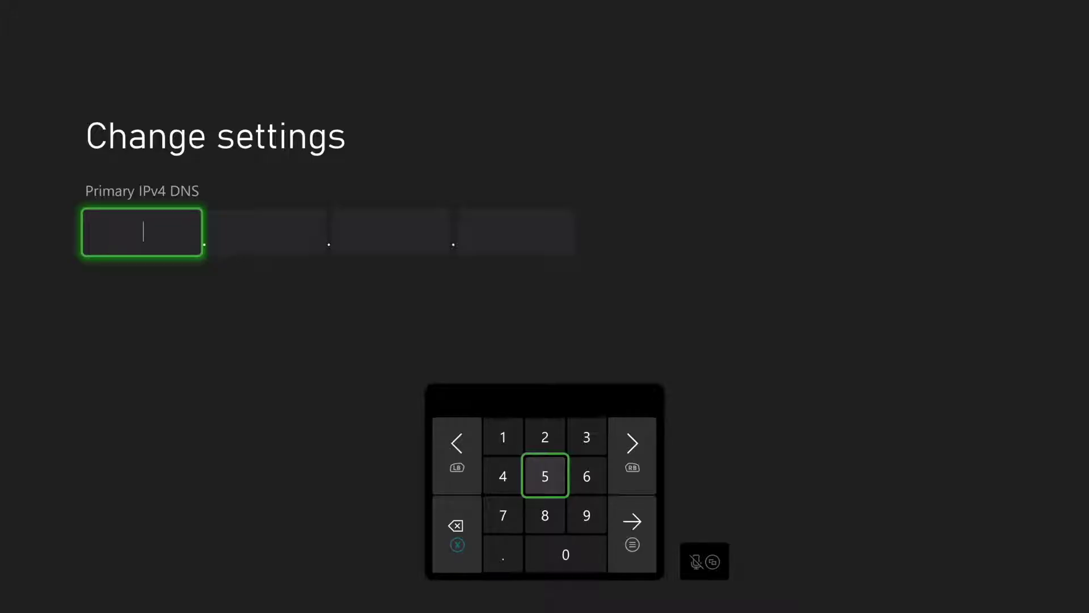
pyautogui.press('Escape')
pyautogui.press('Escape')
pyautogui.press('Escape')
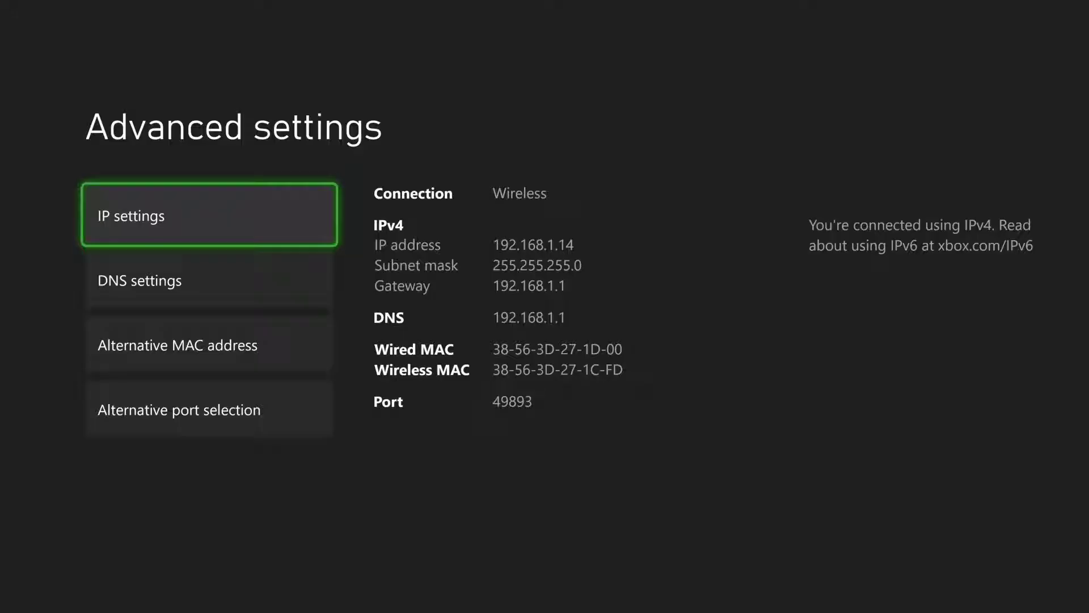
# Open the power dialog offering to turn off the console or controller, or restart
pyautogui.press('super')
pyautogui.press('Up')
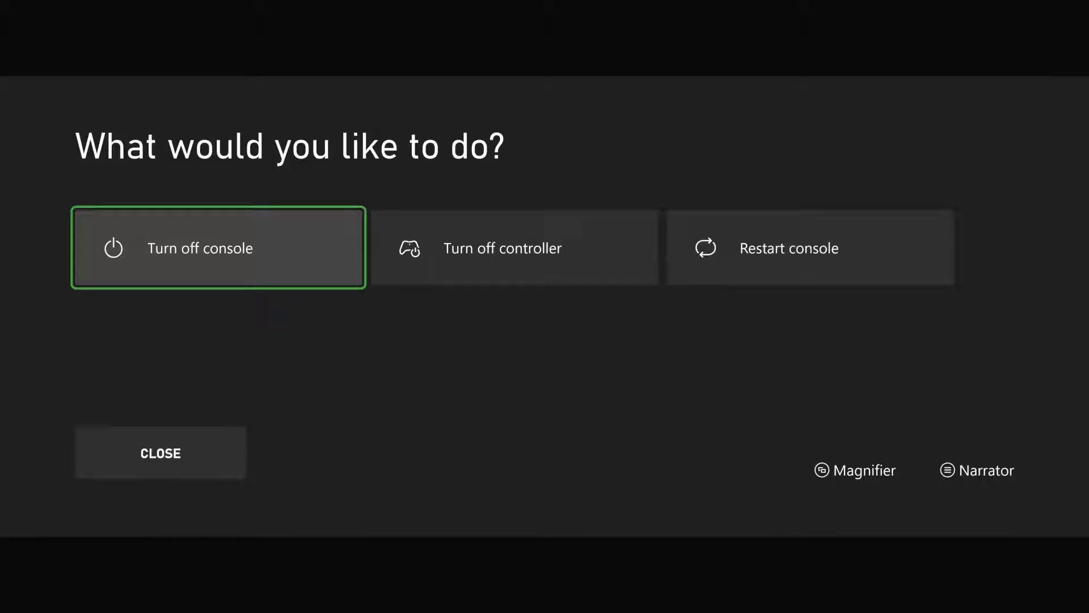
# Close the power dialog and reopen the Advanced network settings
pyautogui.press('Down')
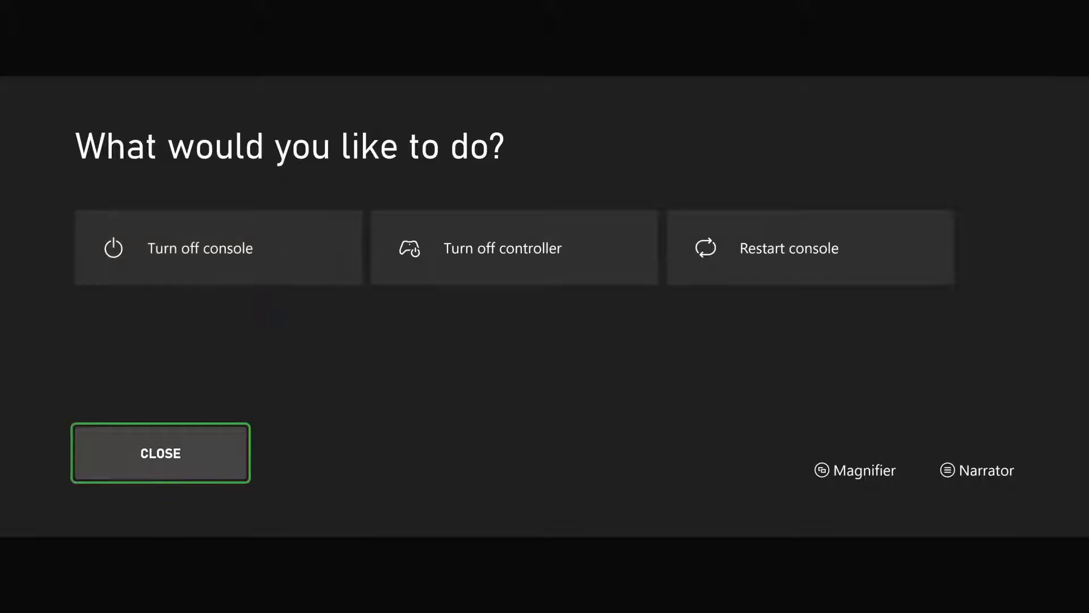
pyautogui.press('Return')
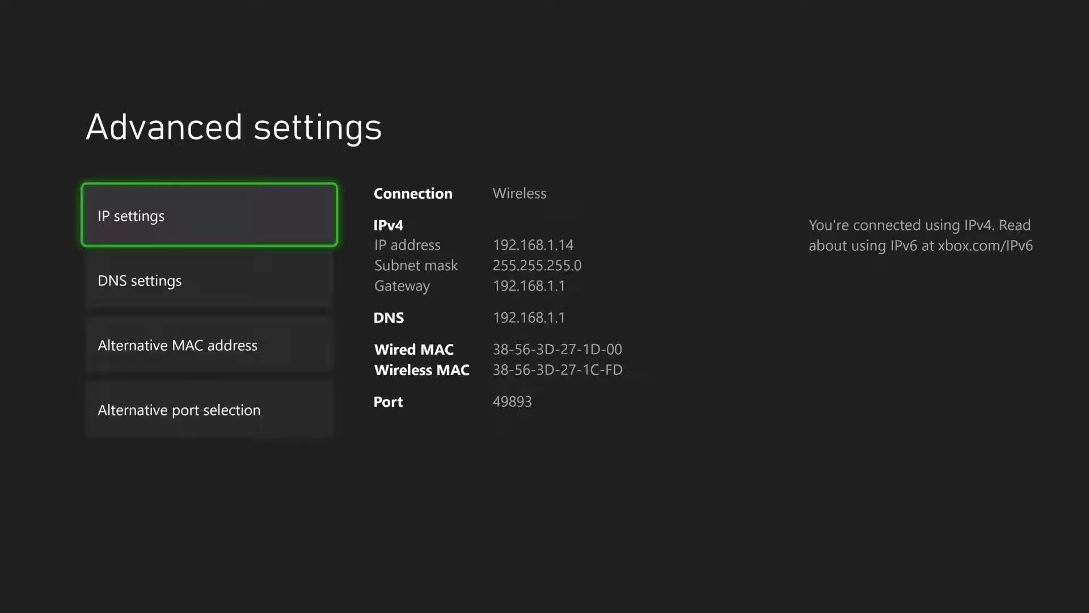
pyautogui.press('Escape')
pyautogui.press('Right')
pyautogui.press('Down')
pyautogui.press('Down')
pyautogui.press('Down')
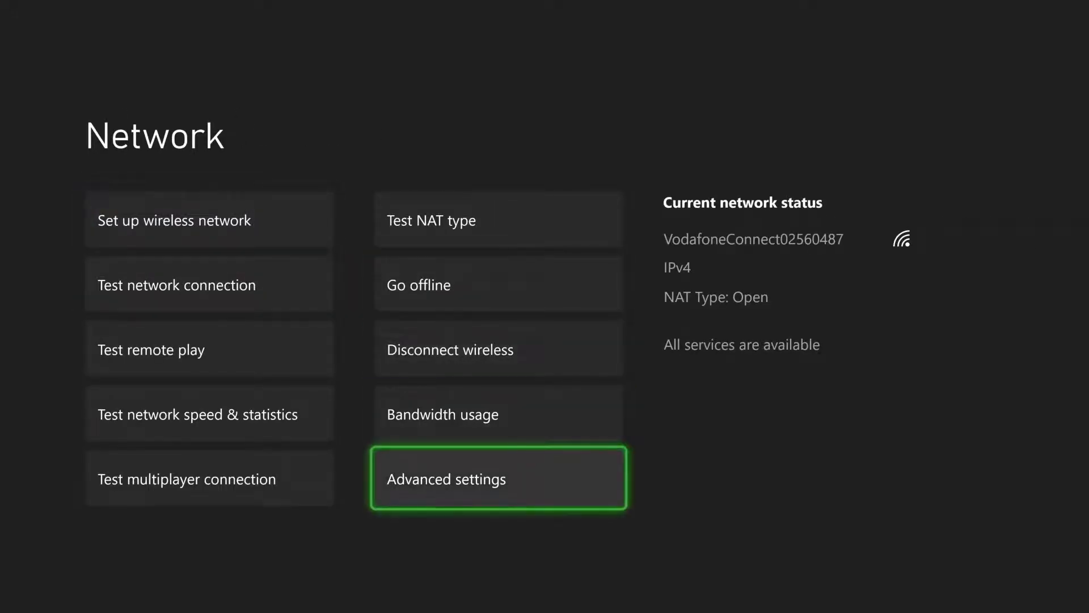
pyautogui.press('Return')
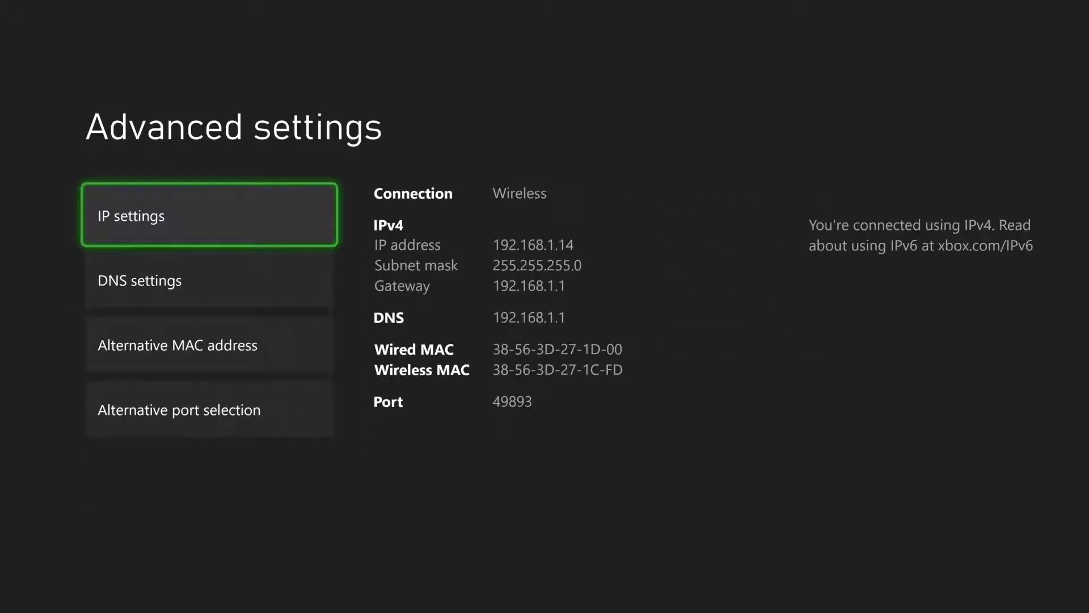
# Set IP and DNS settings to Automatic and run the connection test to 'It's all good'
pyautogui.press('Return')
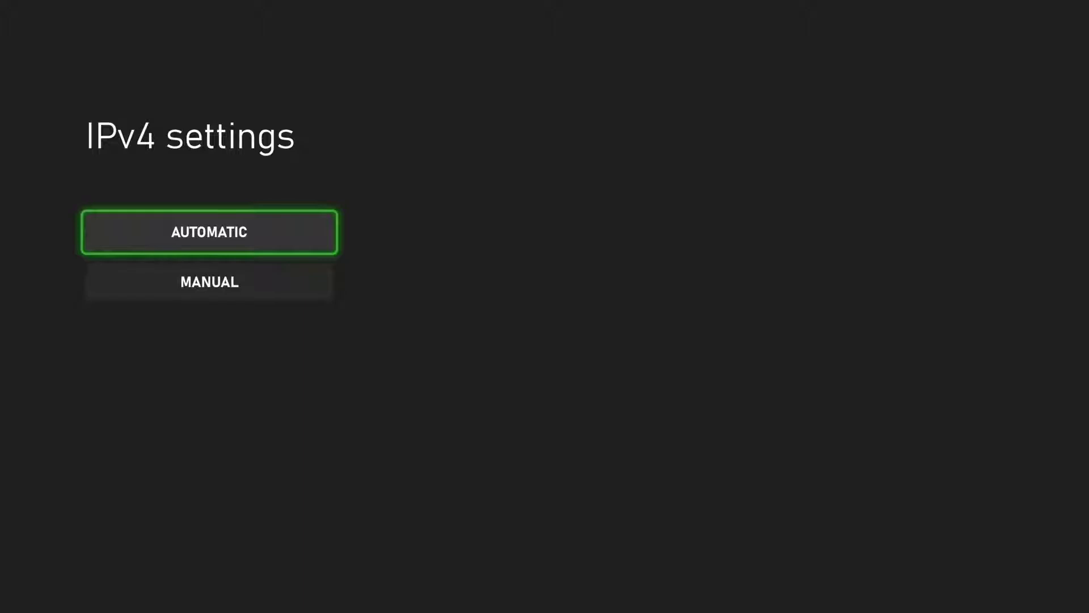
pyautogui.press('Escape')
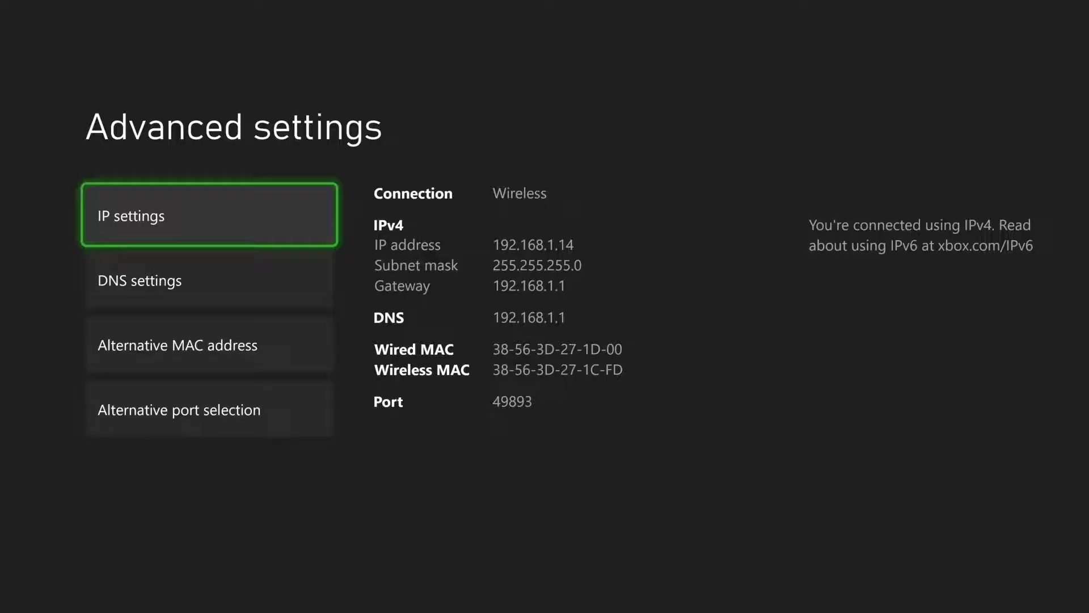
pyautogui.press('Down')
pyautogui.press('Return')
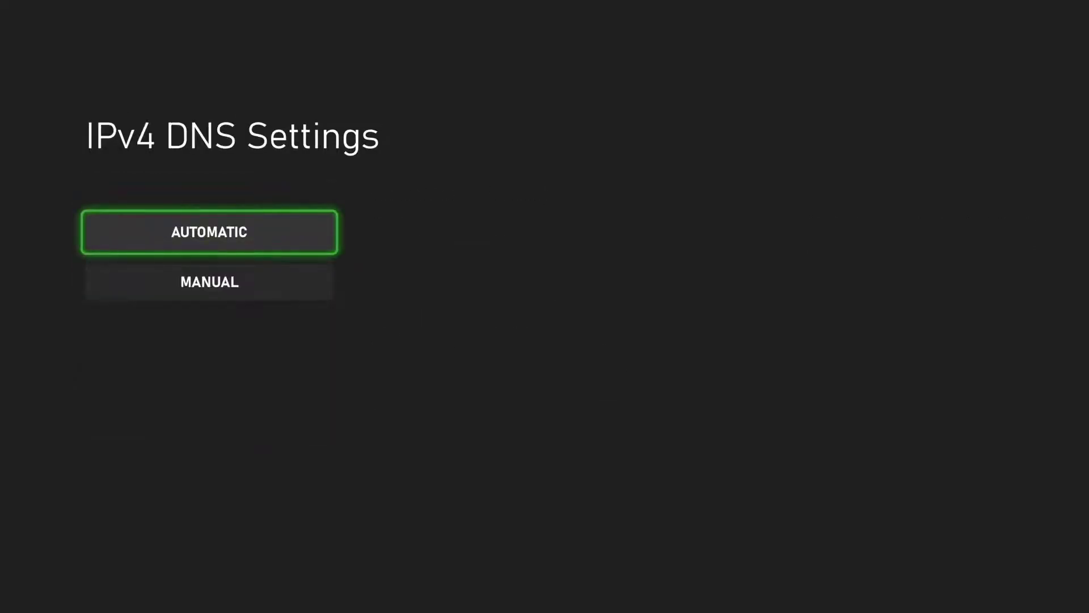
pyautogui.press('Escape')
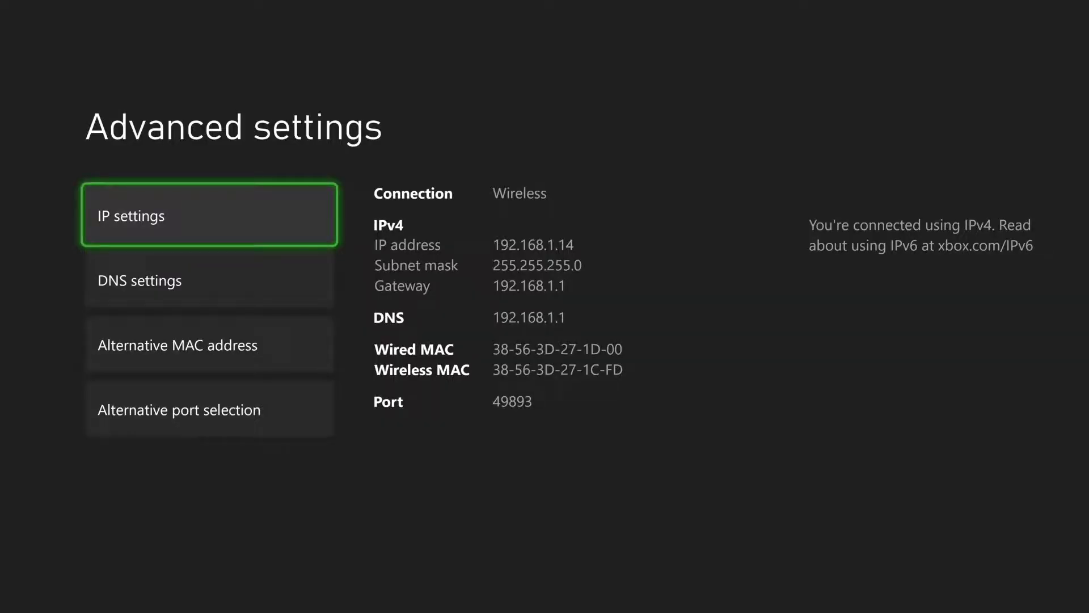
pyautogui.press('Escape')
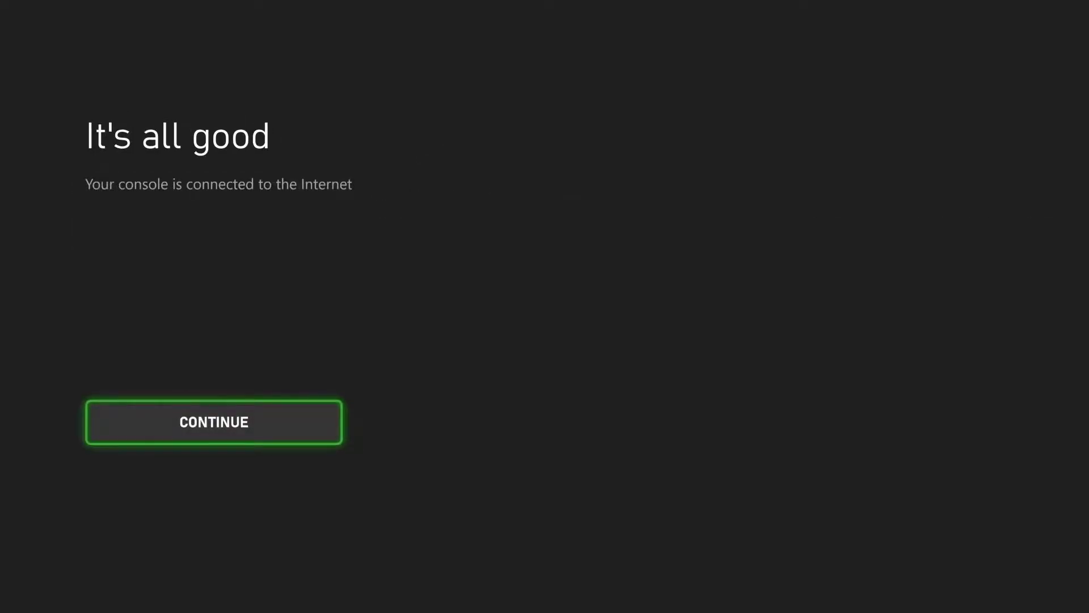